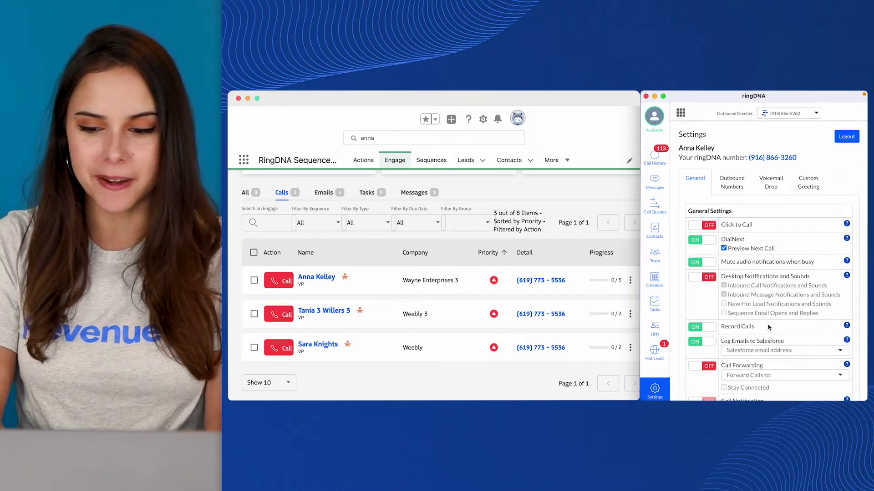
# - Call a lead from the Salesforce list, review their activity history and lead details, and return to settings
pyautogui.moveTo(848, 238)
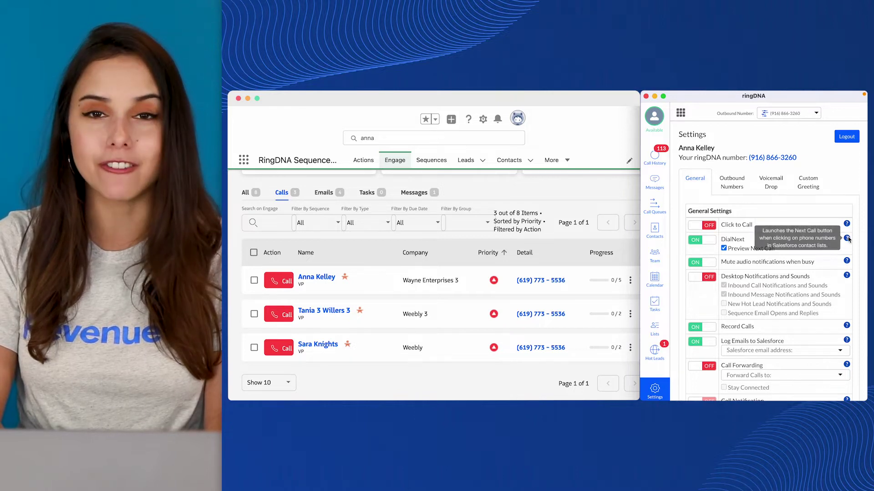
pyautogui.moveTo(847, 277)
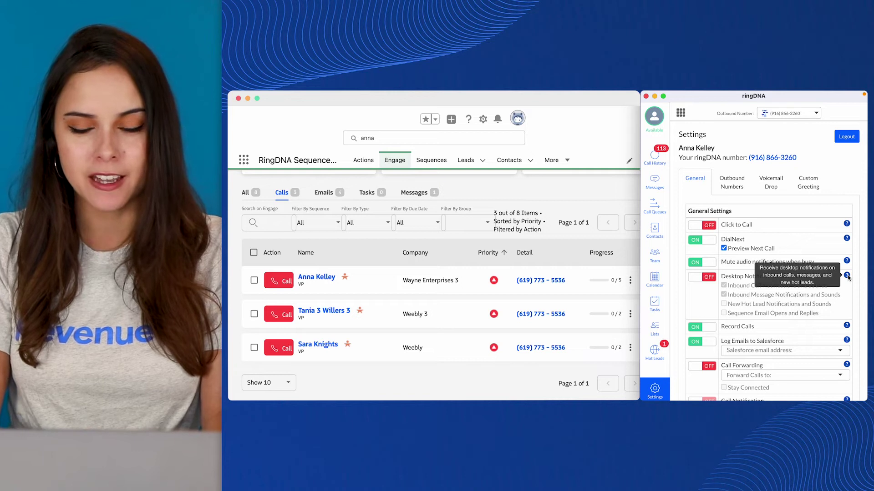
pyautogui.moveTo(848, 326)
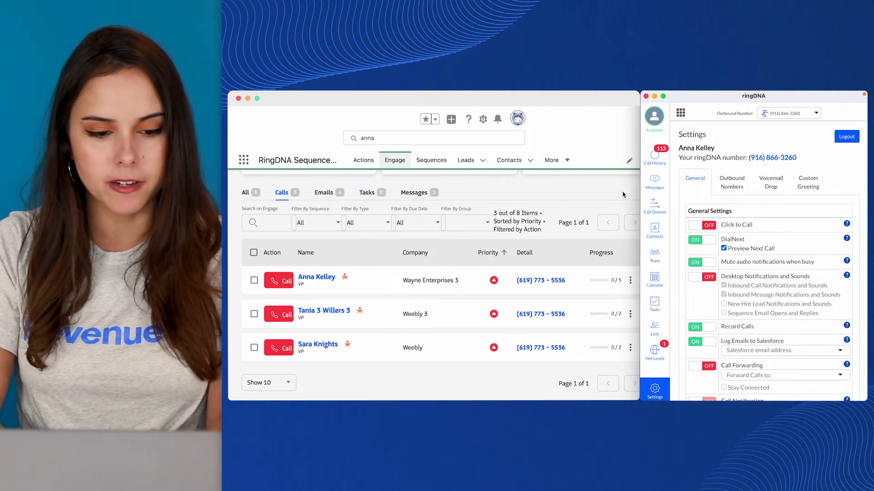
pyautogui.click(549, 223)
pyautogui.click(286, 275)
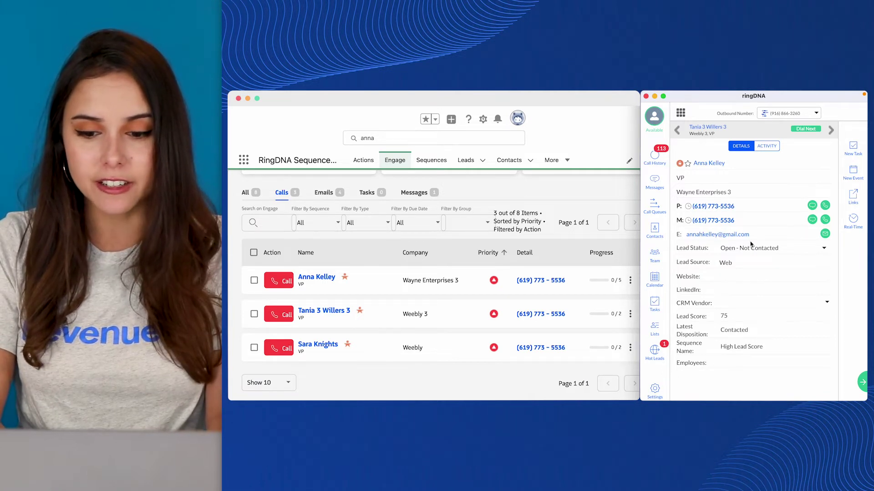
pyautogui.click(768, 146)
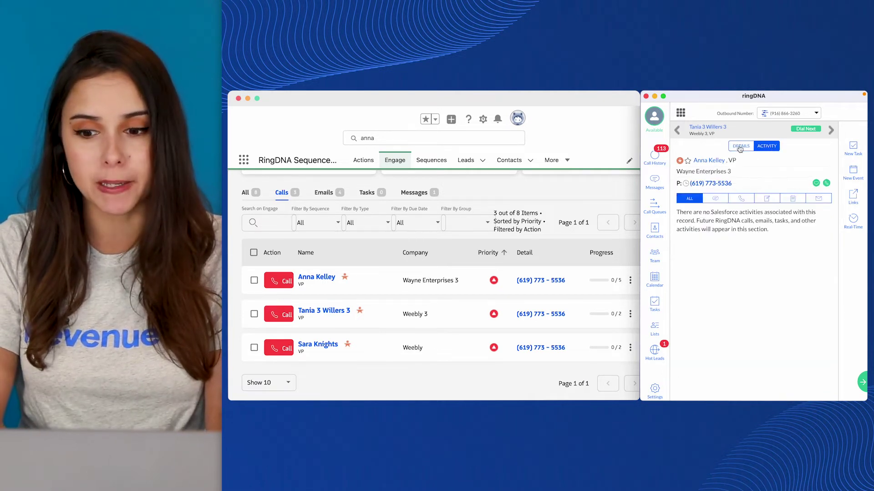
pyautogui.click(740, 146)
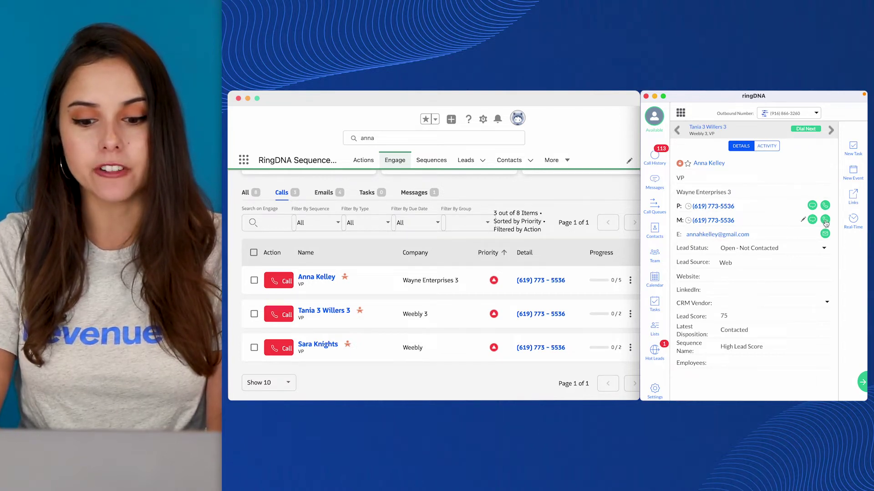
pyautogui.click(655, 390)
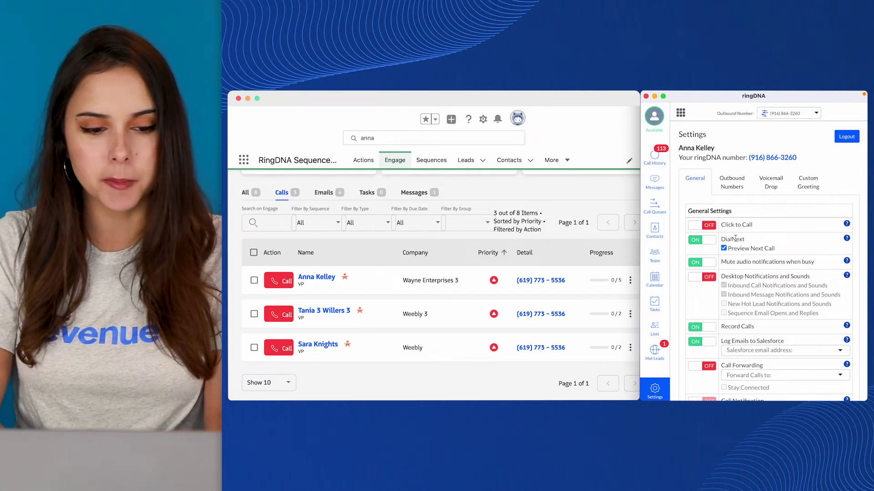
# - Call the lead again, move to the next lead, and highlight the Preview Next Call setting
pyautogui.click(279, 283)
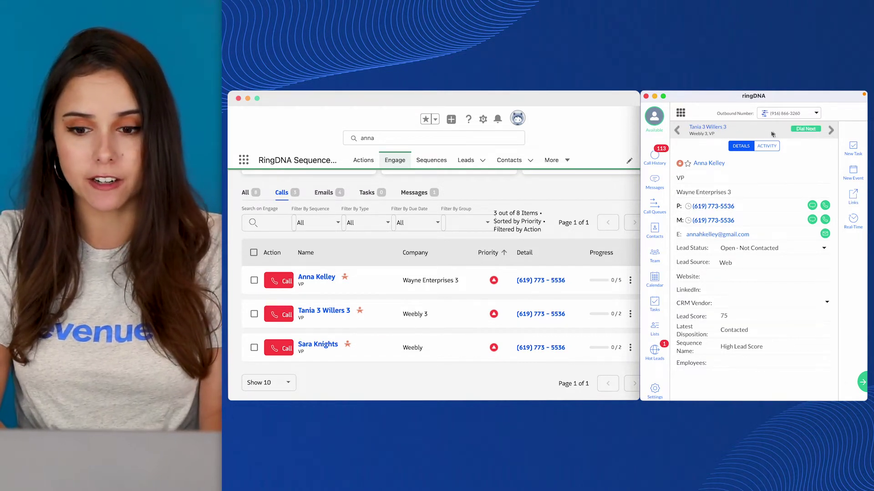
pyautogui.click(803, 130)
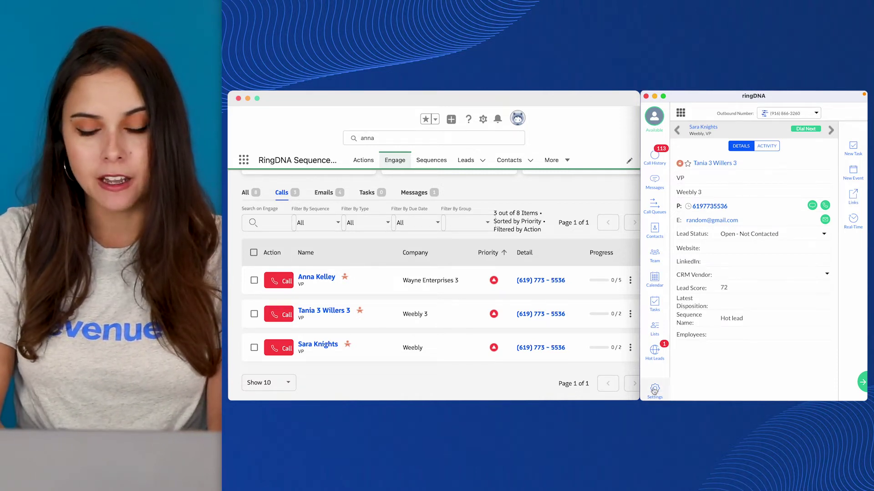
pyautogui.click(655, 389)
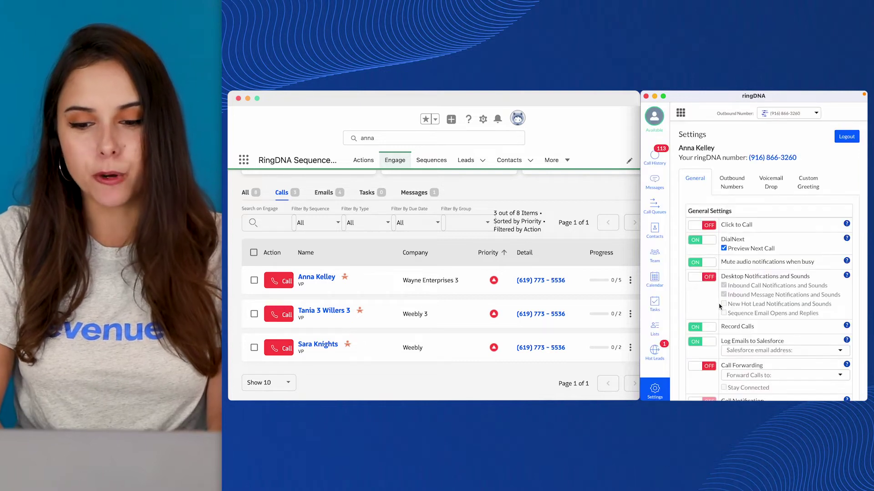
pyautogui.moveTo(774, 248); pyautogui.dragTo(728, 248)
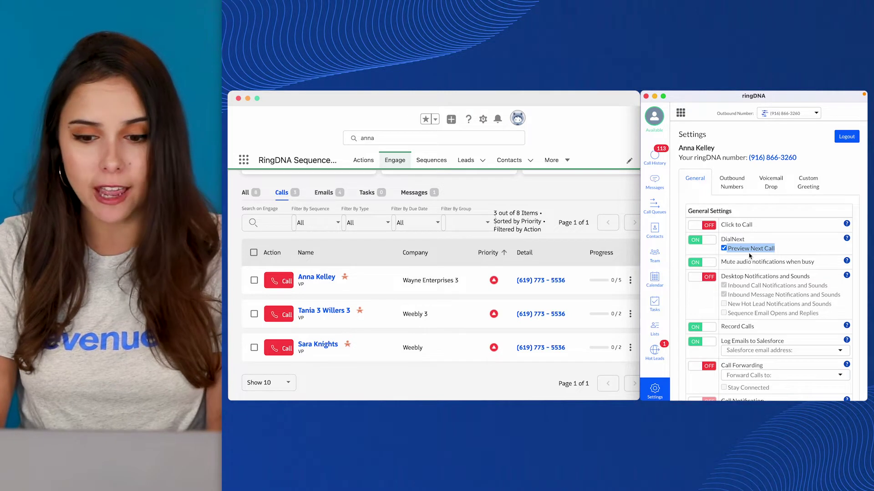
pyautogui.click(781, 263)
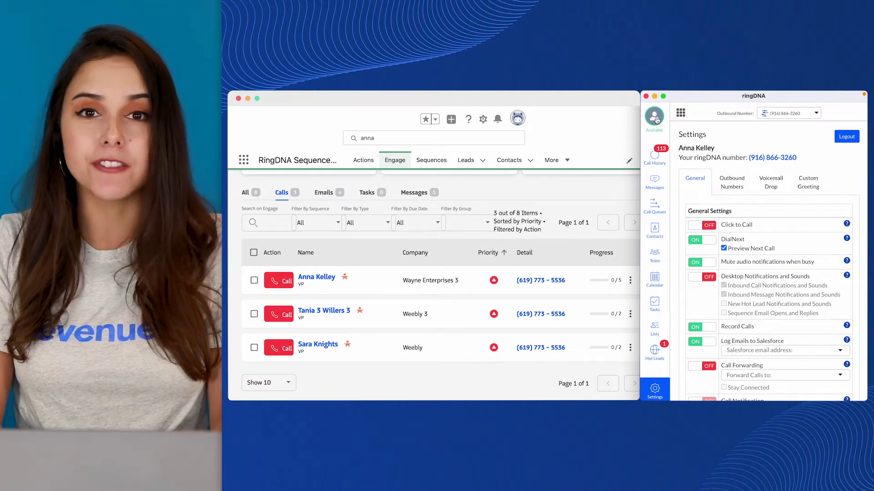
# - Check the availability status list without changing it, then highlight the Mute audio notifications when busy option
pyautogui.click(657, 119)
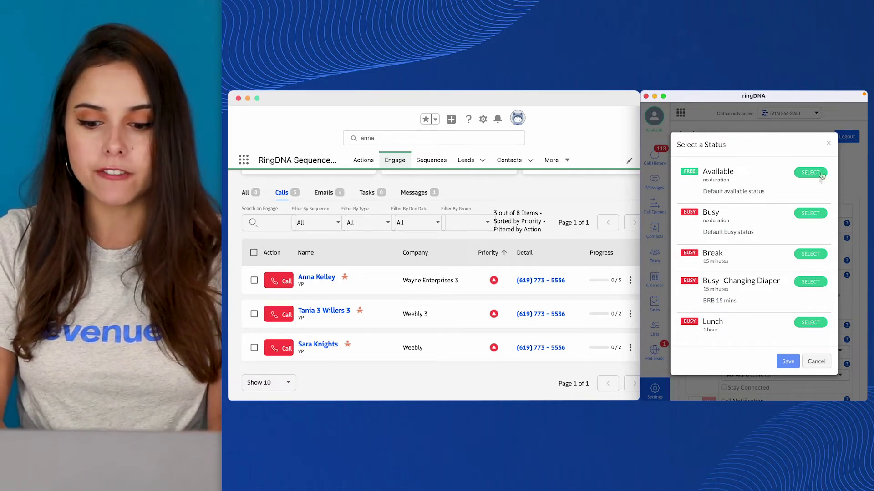
pyautogui.click(828, 143)
pyautogui.scroll(-2, 790, 302)
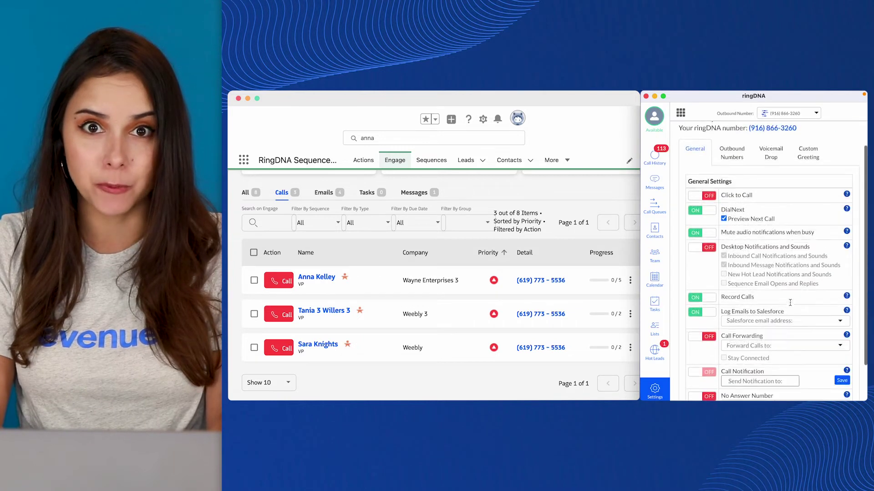
pyautogui.scroll(3, 790, 303)
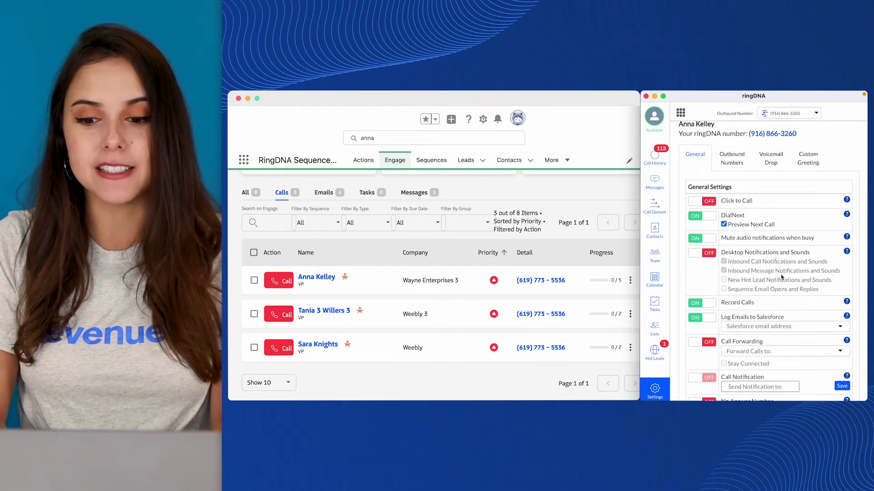
pyautogui.moveTo(723, 236); pyautogui.dragTo(805, 238)
pyautogui.click(805, 239)
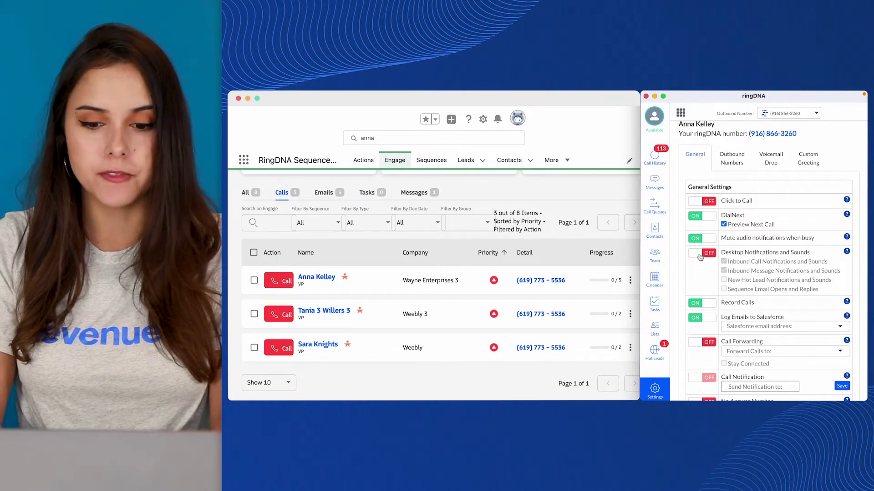
# - Switch Desktop Notifications and Sounds on and allow the browser to show notifications
pyautogui.click(698, 254)
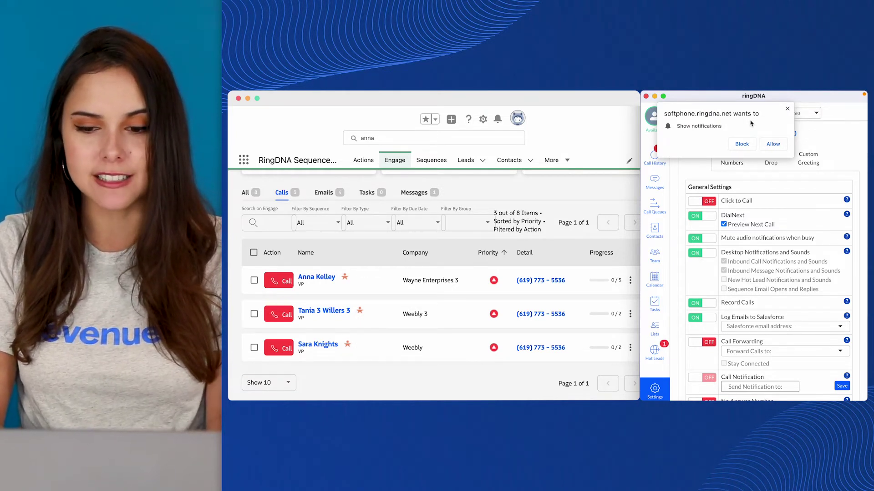
pyautogui.click(773, 143)
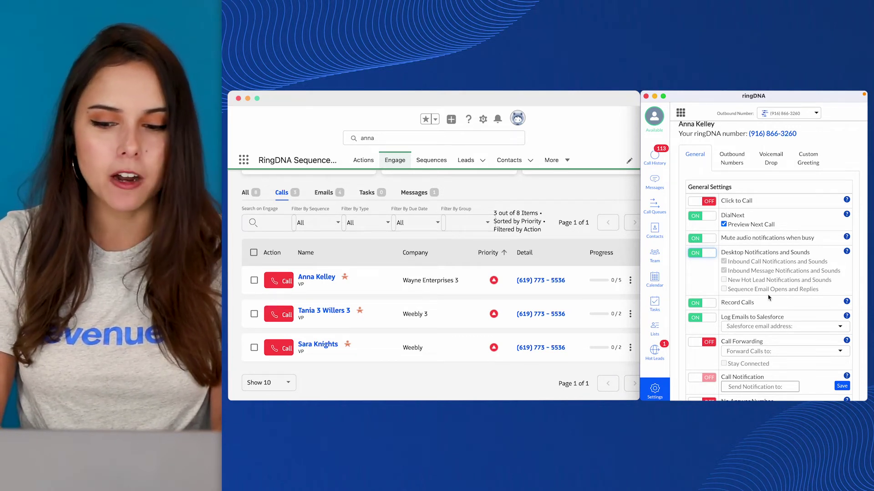
pyautogui.scroll(-1, 769, 298)
pyautogui.scroll(-1, 769, 298)
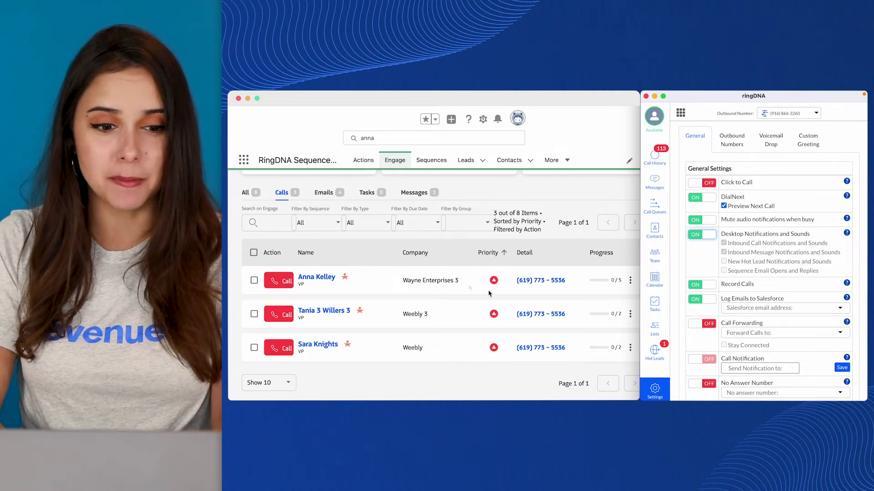
# - Call the lead, view suggested Salesforce logging addresses in Settings, then open the Salesforce App Launcher
pyautogui.click(280, 281)
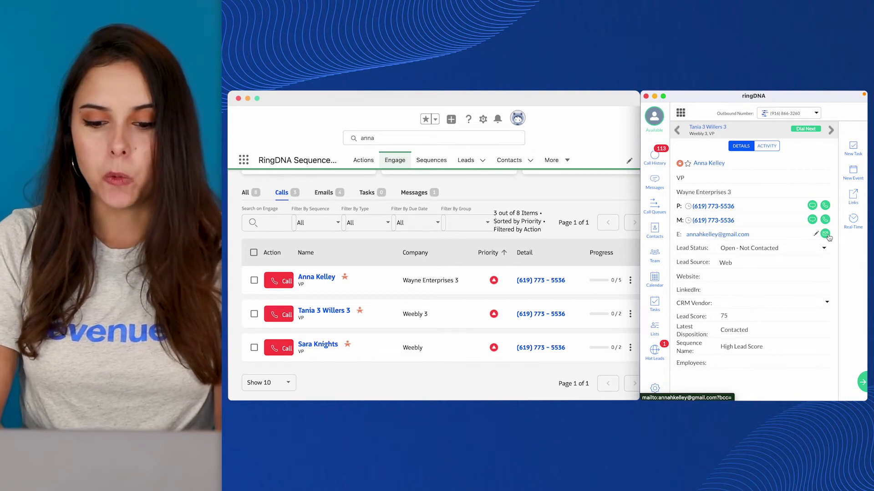
pyautogui.click(654, 389)
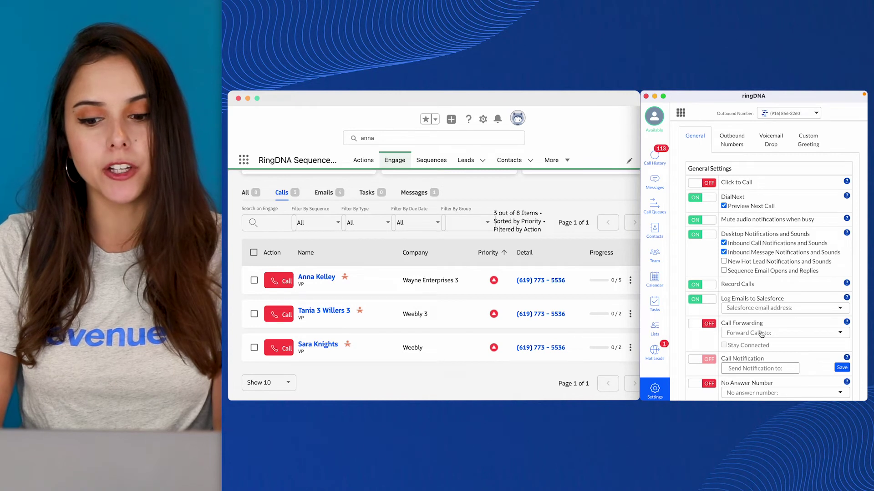
pyautogui.click(758, 309)
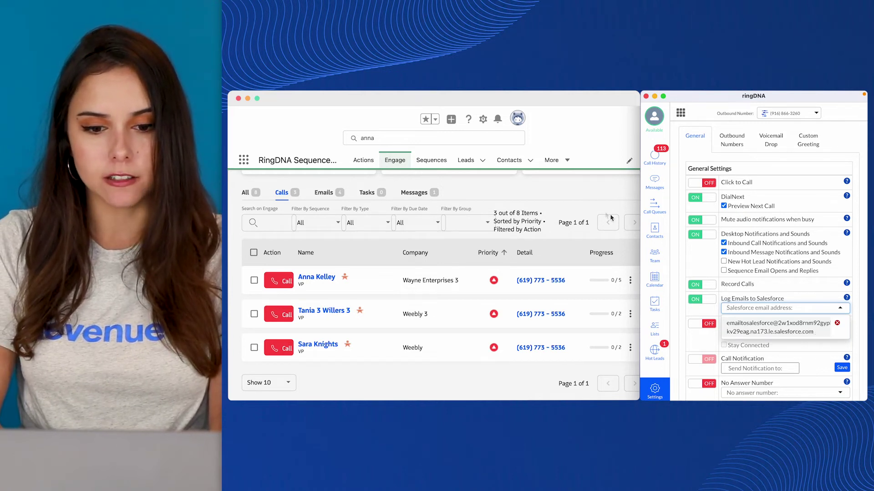
pyautogui.click(582, 179)
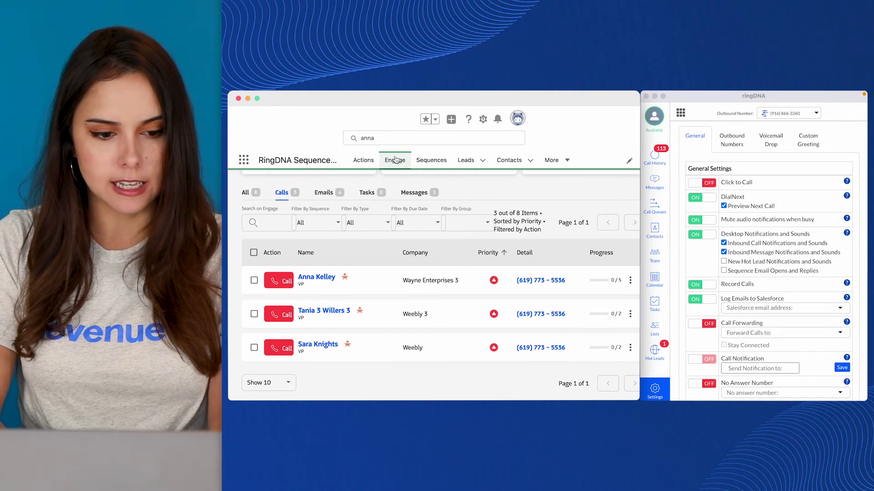
pyautogui.click(245, 162)
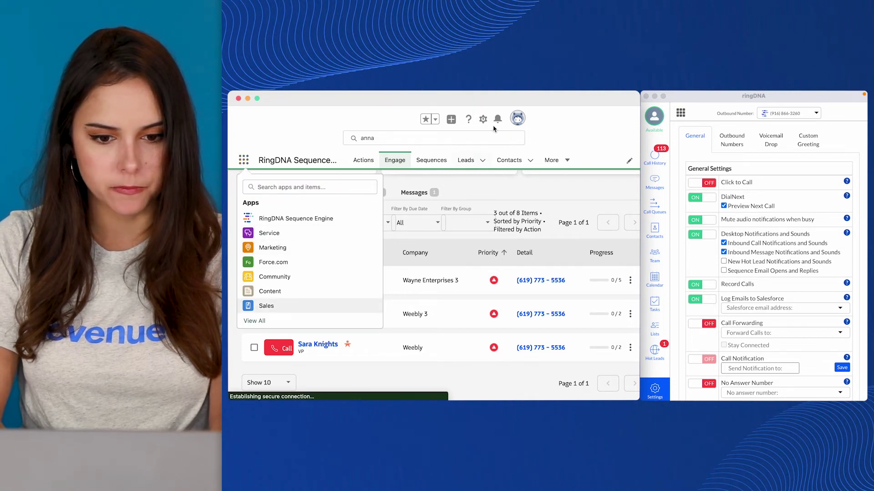
# - Go to profile Settings > Email > My Email to Salesforce and select the Email to Salesforce address
pyautogui.click(517, 123)
pyautogui.click(478, 167)
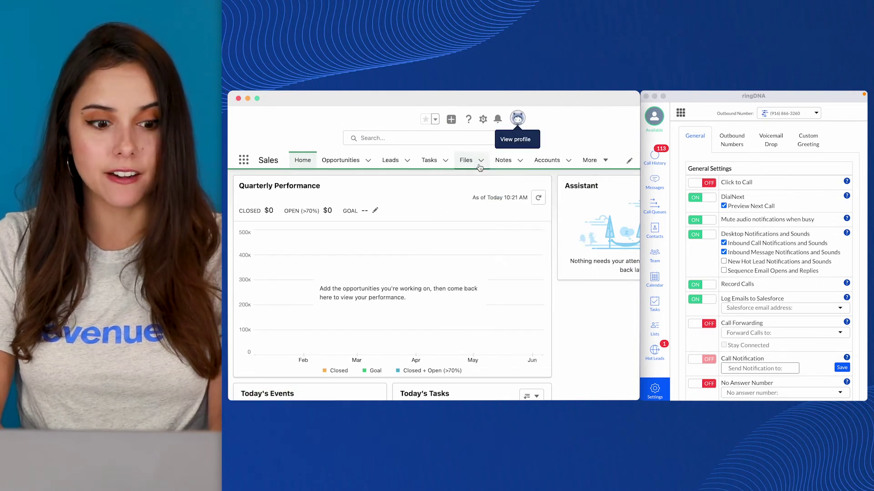
pyautogui.scroll(-2, 314, 318)
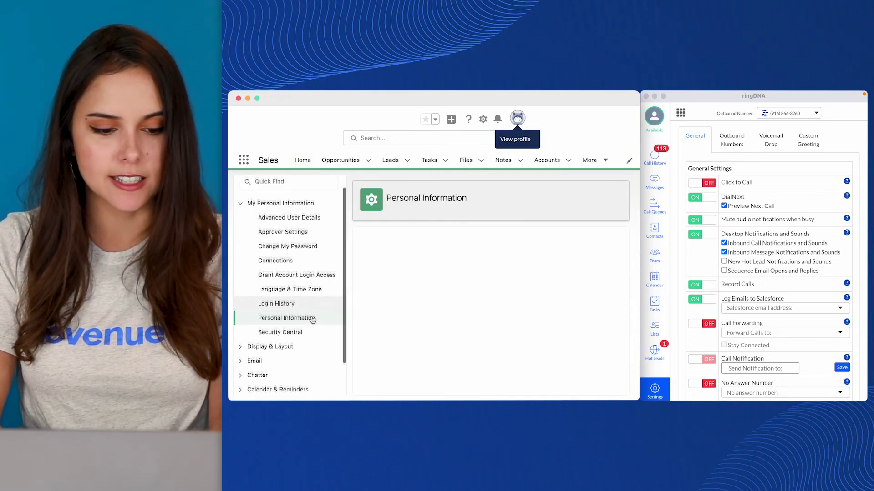
pyautogui.click(300, 322)
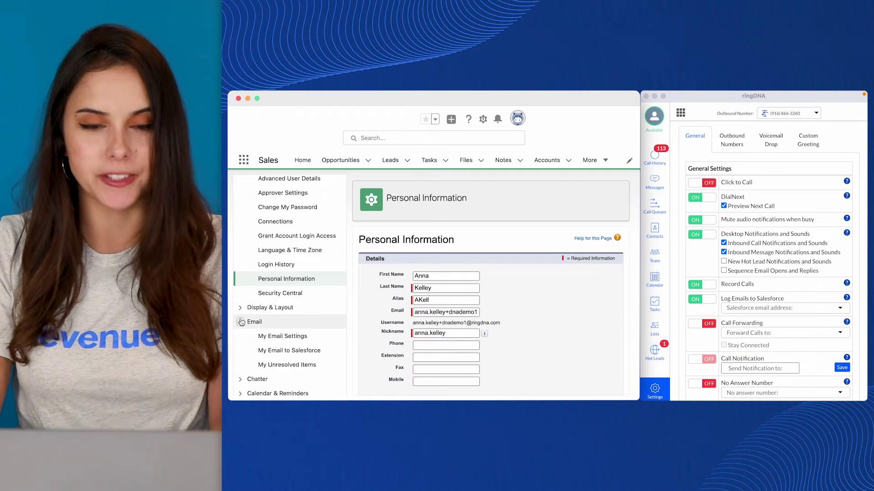
pyautogui.click(293, 351)
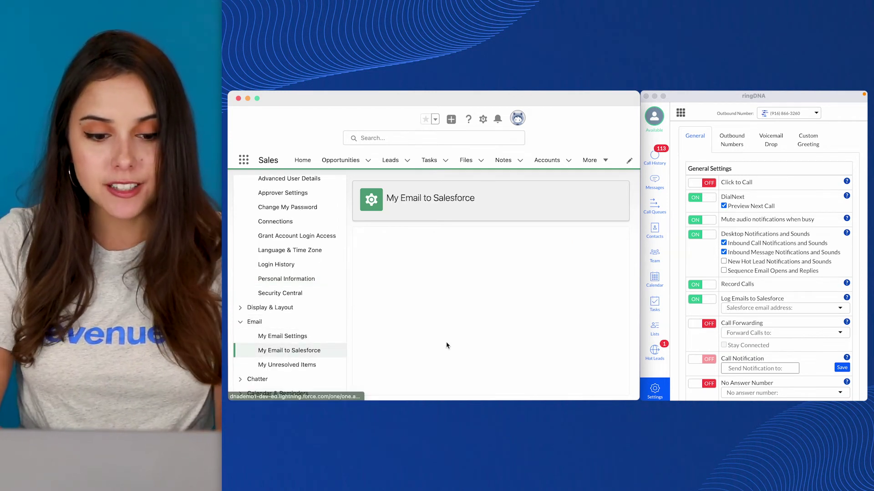
pyautogui.scroll(-2, 446, 346)
pyautogui.scroll(2, 446, 345)
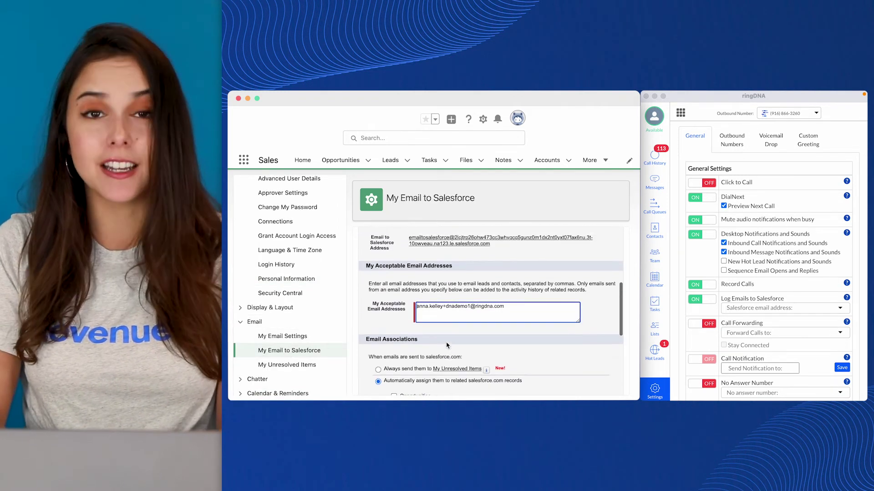
pyautogui.moveTo(496, 246); pyautogui.dragTo(409, 237)
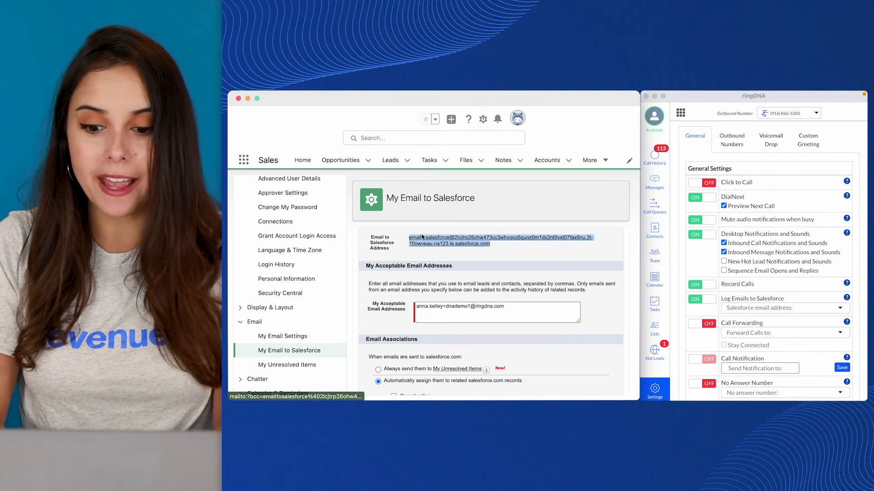
pyautogui.click(732, 311)
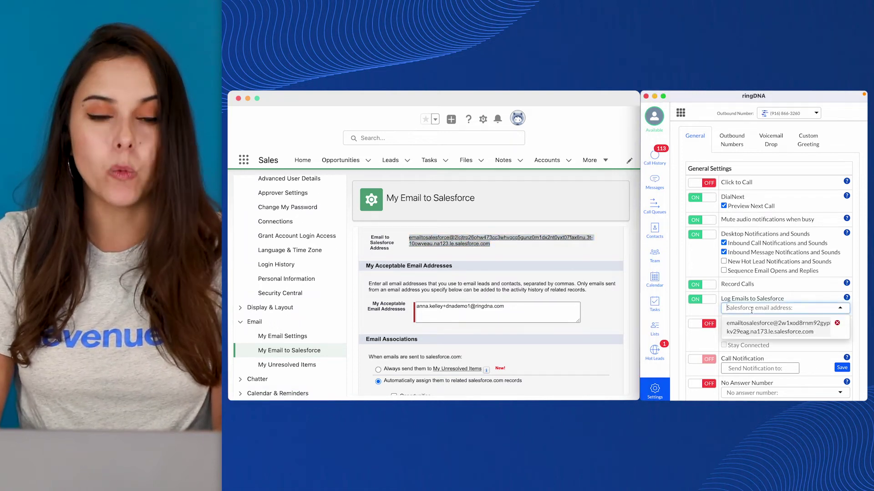
pyautogui.click(558, 310)
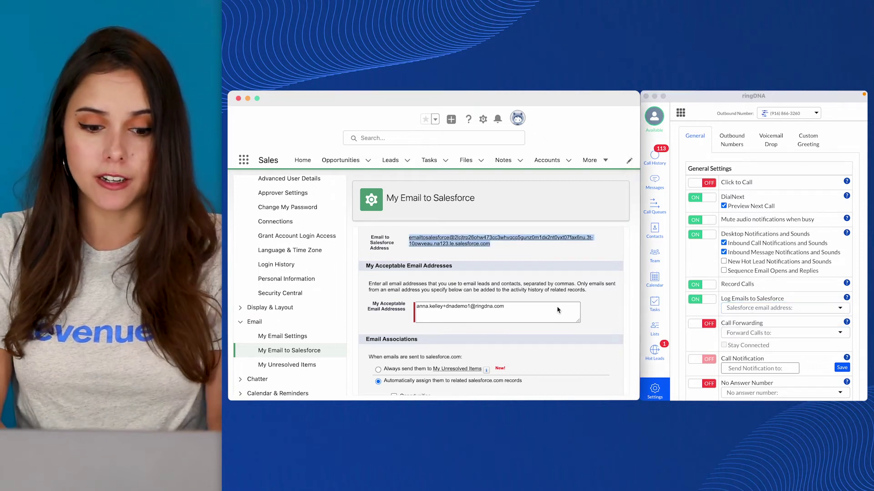
pyautogui.scroll(-1, 558, 310)
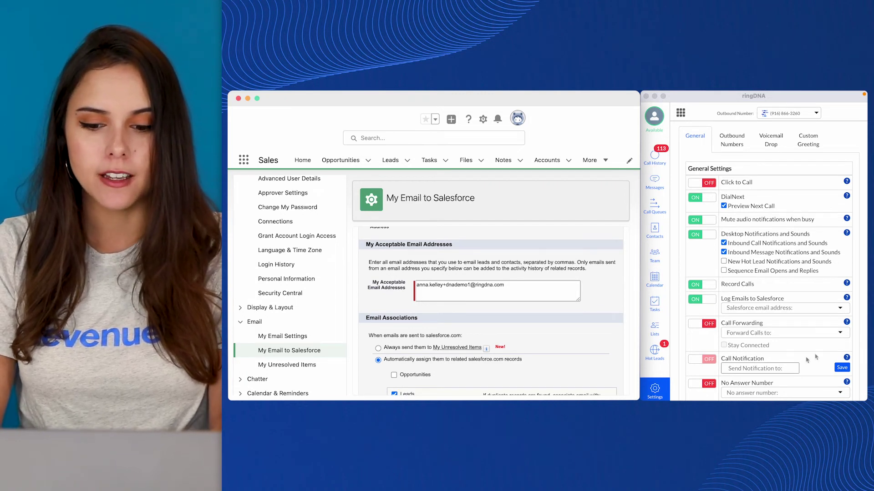
# - Close the Salesforce email choices and open the Forward Calls to options, which offer only Add New
pyautogui.click(759, 309)
pyautogui.click(755, 323)
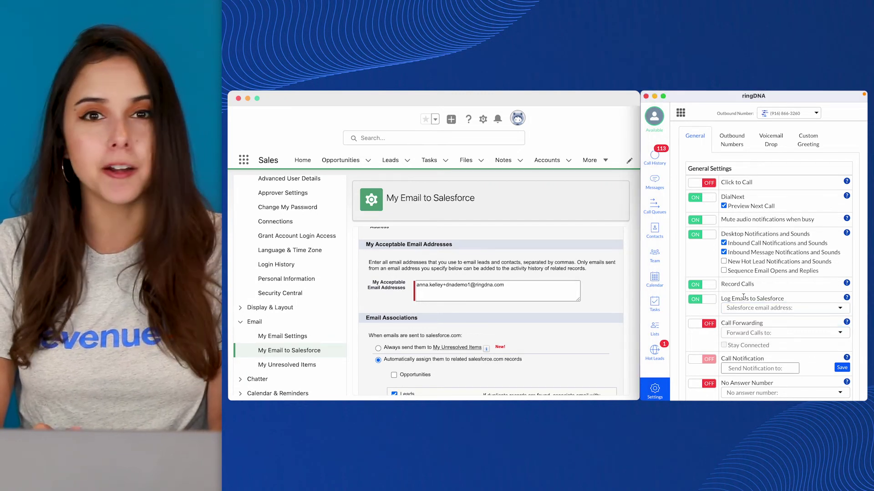
pyautogui.scroll(-2, 757, 314)
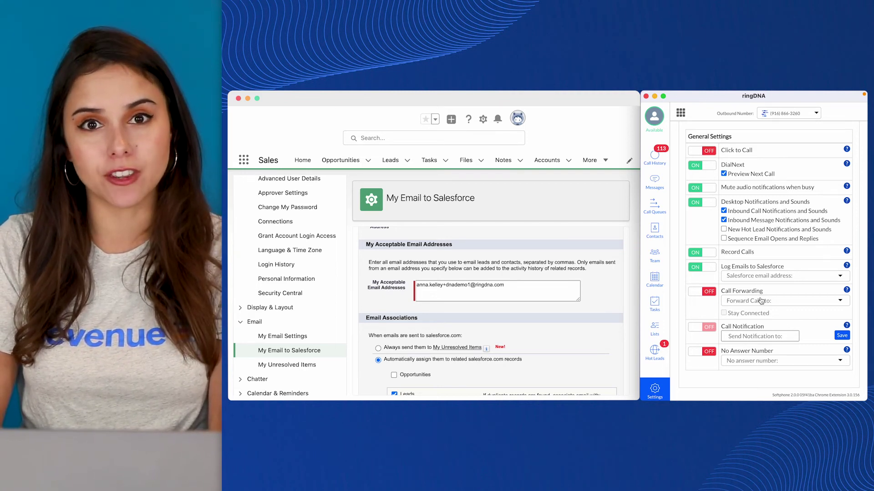
pyautogui.click(760, 300)
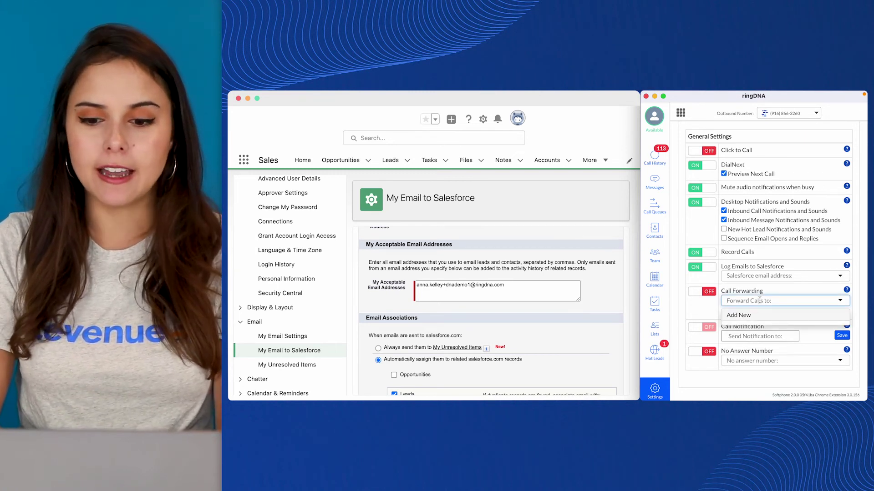
pyautogui.click(755, 315)
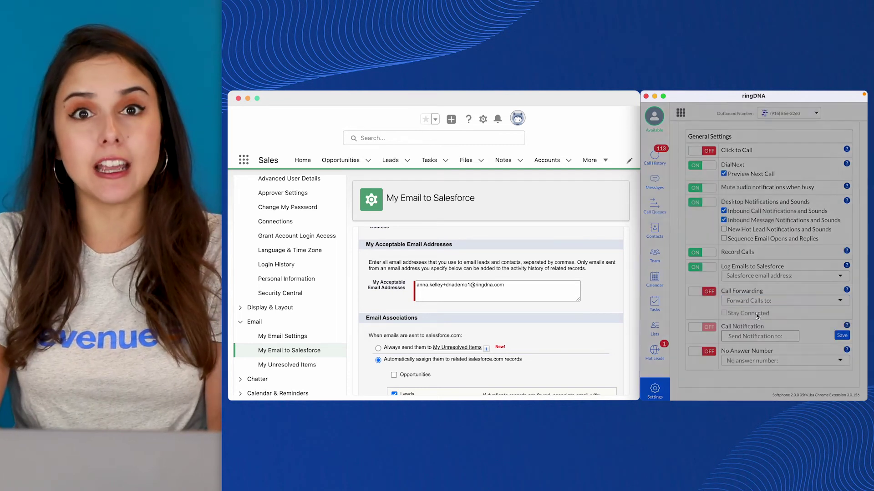
pyautogui.click(689, 169)
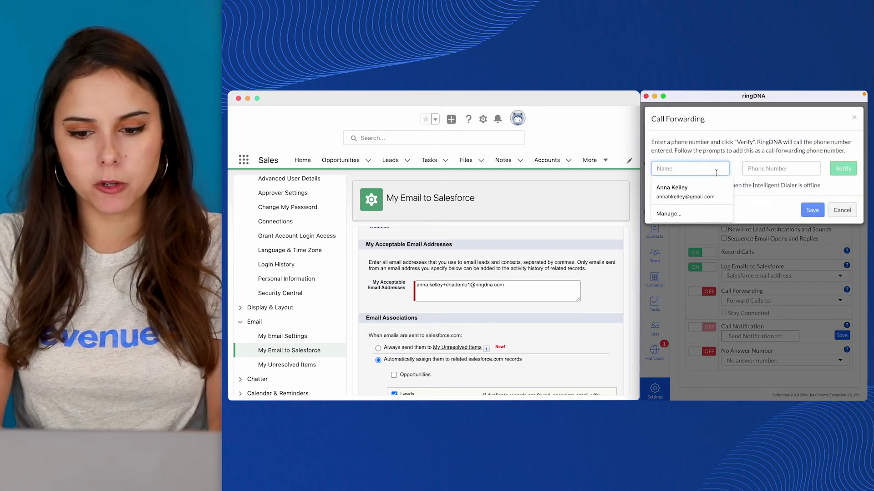
pyautogui.write('Anna Mon')
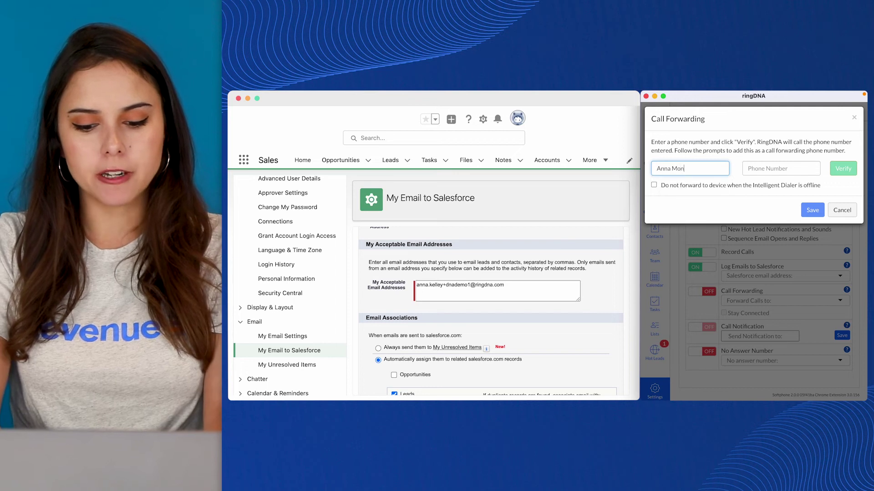
pyautogui.press('BackSpace')
pyautogui.write('bile')
pyautogui.press('Tab')
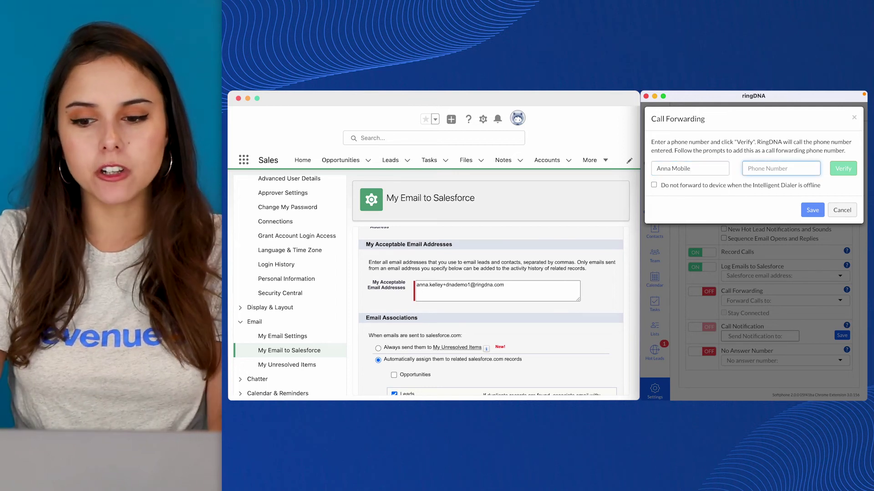
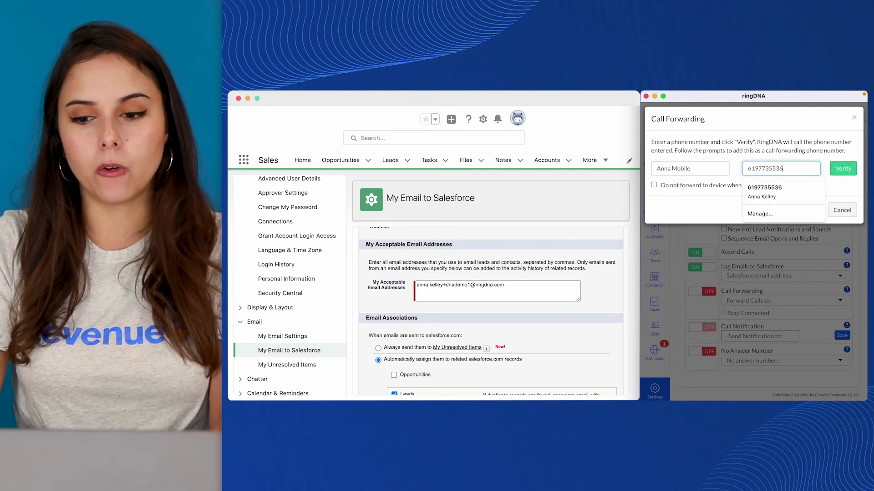
pyautogui.click(768, 140)
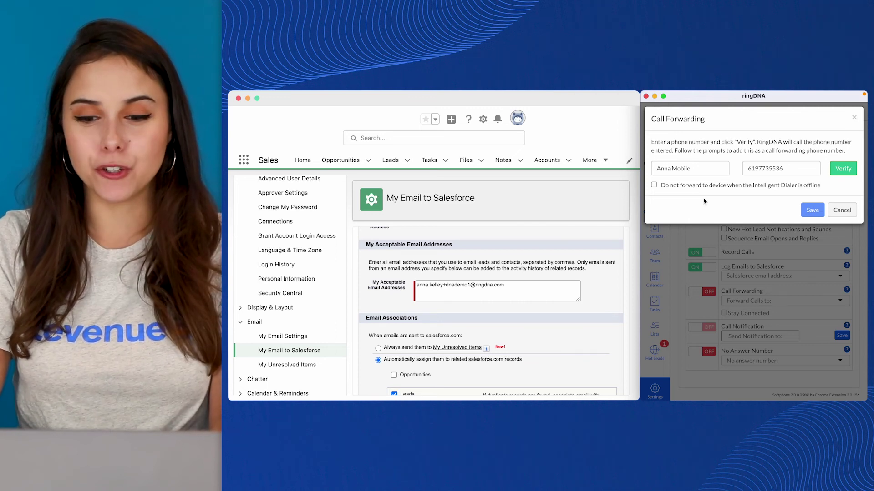
pyautogui.click(654, 185)
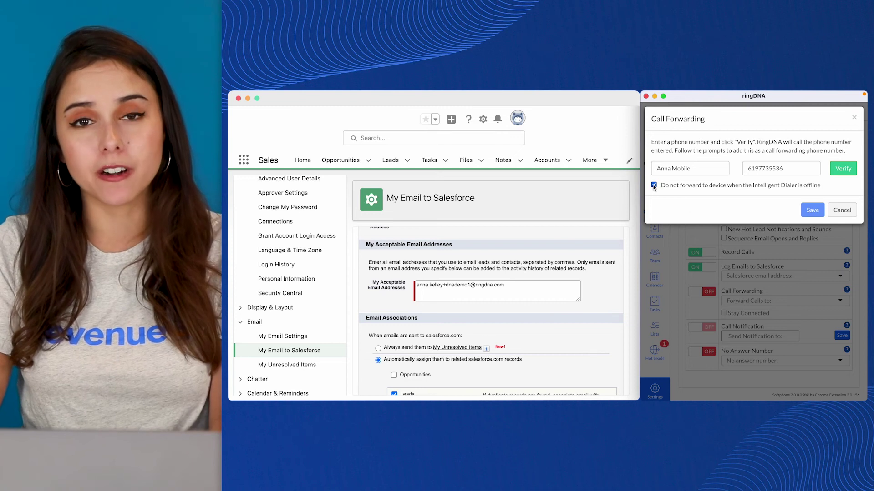
pyautogui.click(654, 185)
pyautogui.click(654, 186)
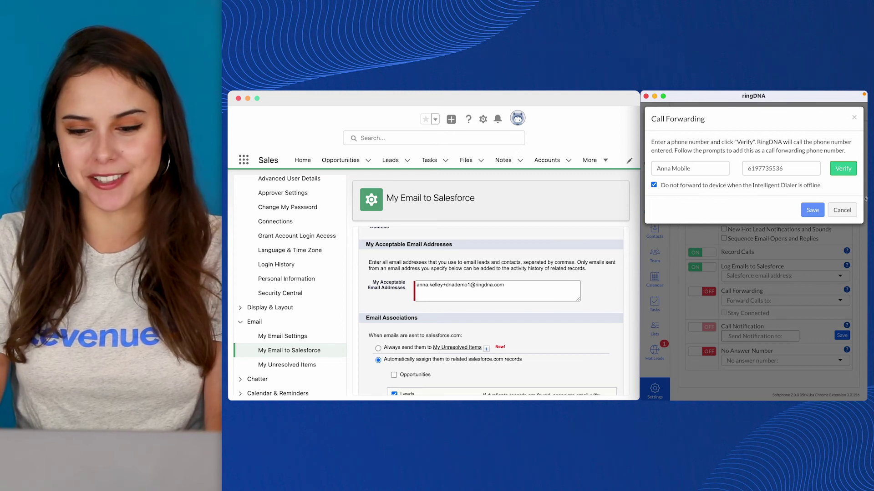
pyautogui.click(843, 210)
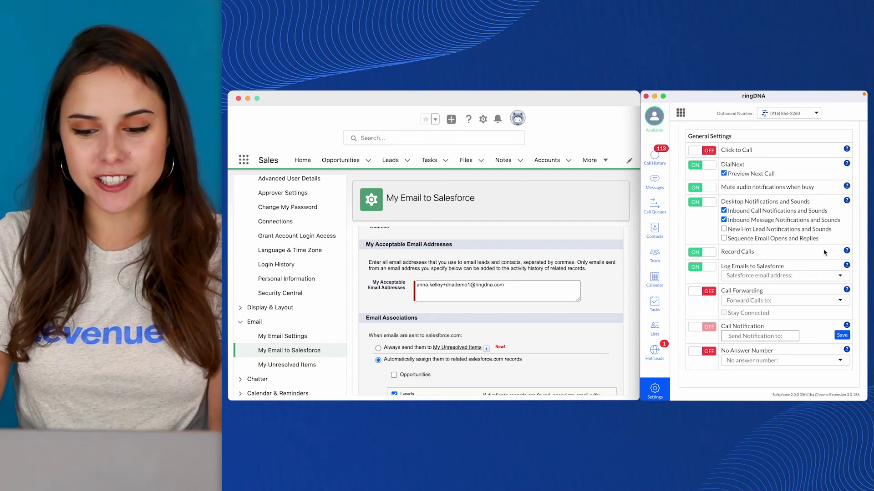
pyautogui.scroll(1, 825, 252)
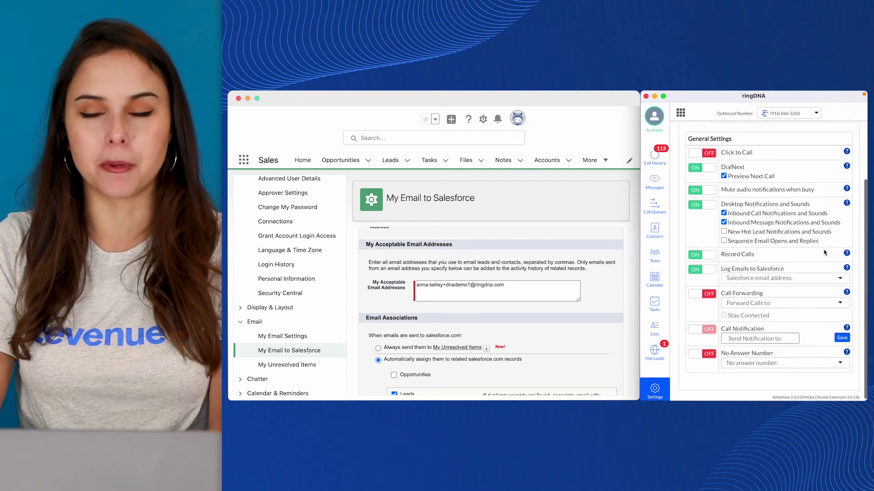
pyautogui.scroll(-1, 825, 253)
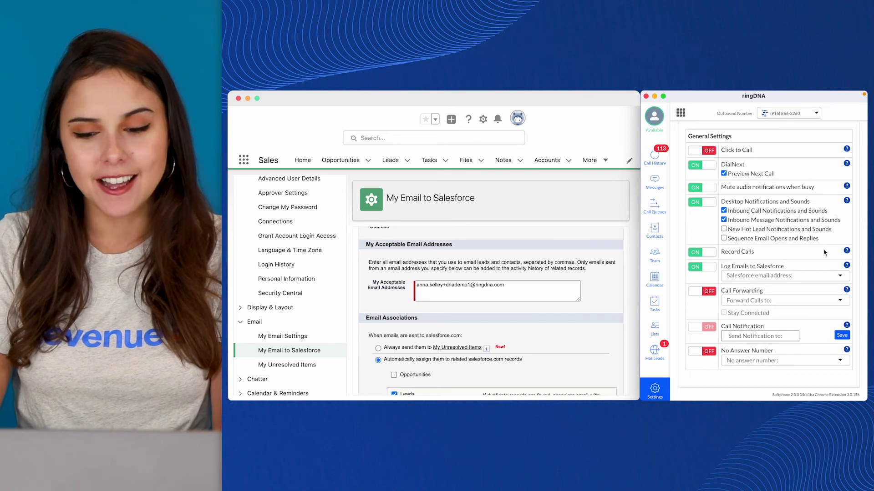